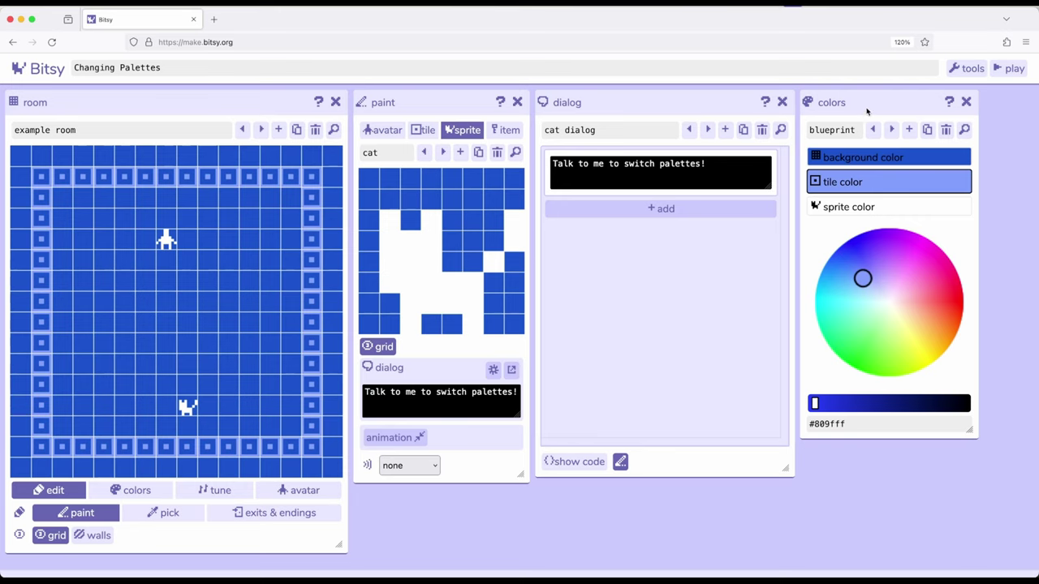
# Step: Open the cat's 'Talk to me to switch palettes!' dialog line for editing
pyautogui.scroll(-1, 866, 109)
pyautogui.scroll(1, 867, 109)
pyautogui.click(717, 165)
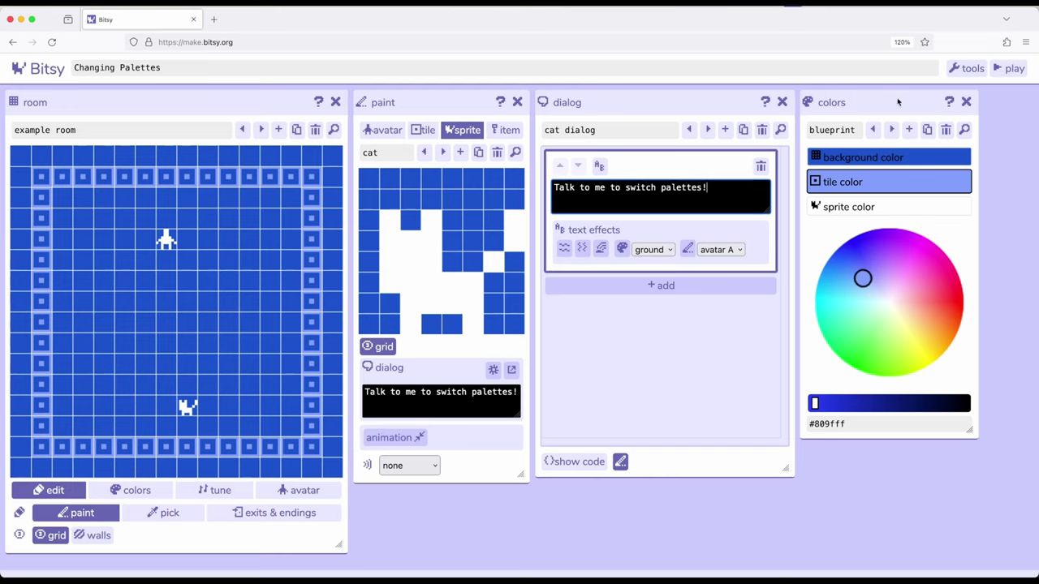
# Step: Duplicate the blueprint palette as palette 1 and set its tile colour to magenta #ff3aef
pyautogui.moveTo(894, 101); pyautogui.dragTo(894, 102)
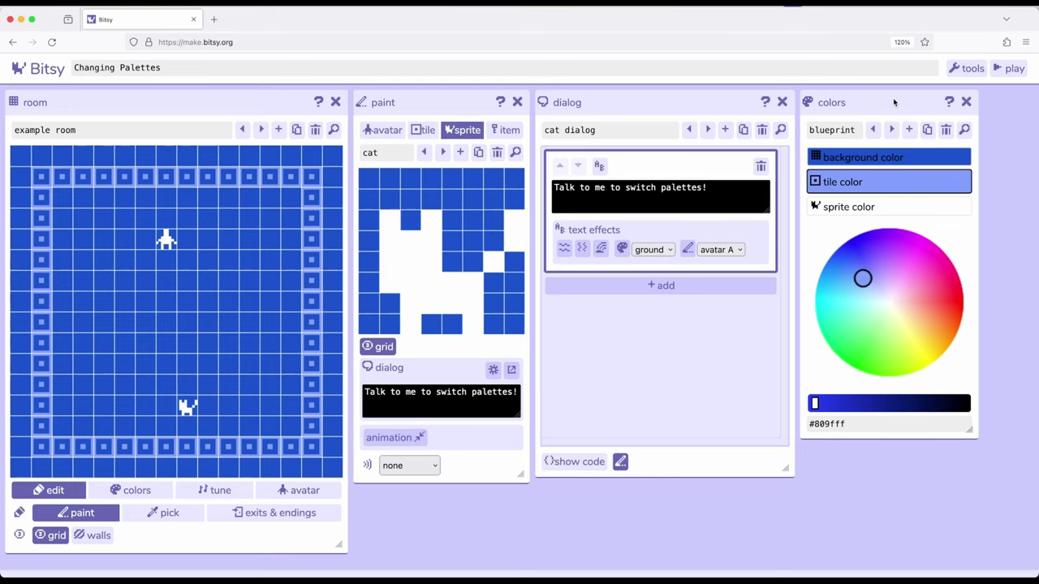
pyautogui.click(927, 131)
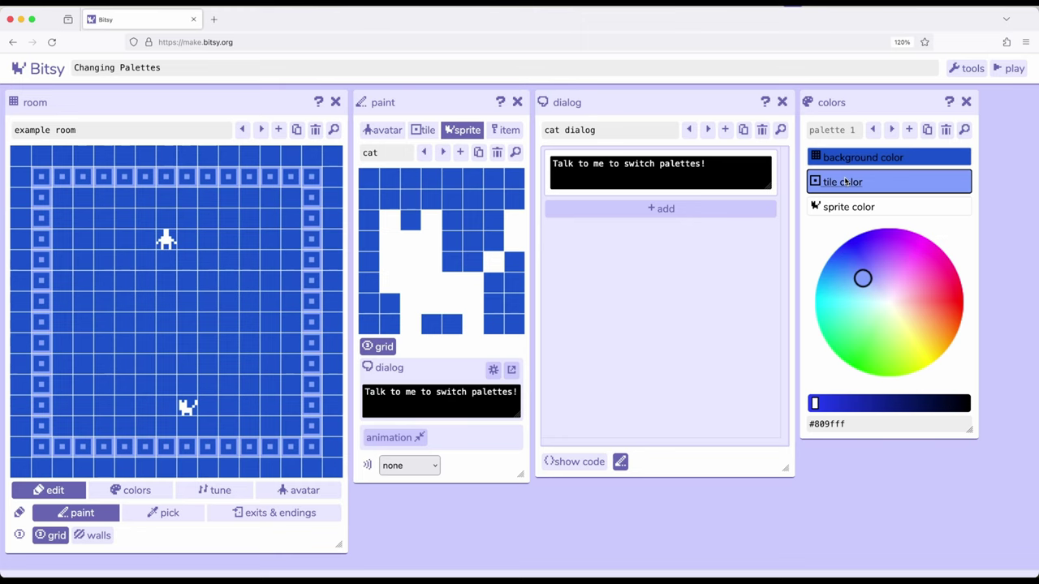
pyautogui.moveTo(864, 279); pyautogui.dragTo(920, 257)
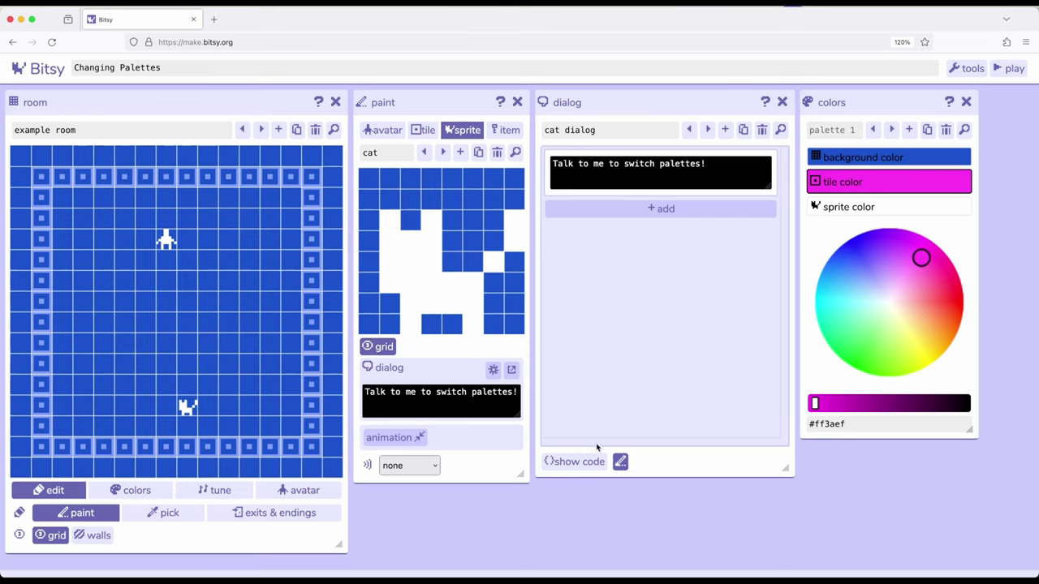
# Step: Add a swap palette room action to the cat's dialog
pyautogui.click(623, 208)
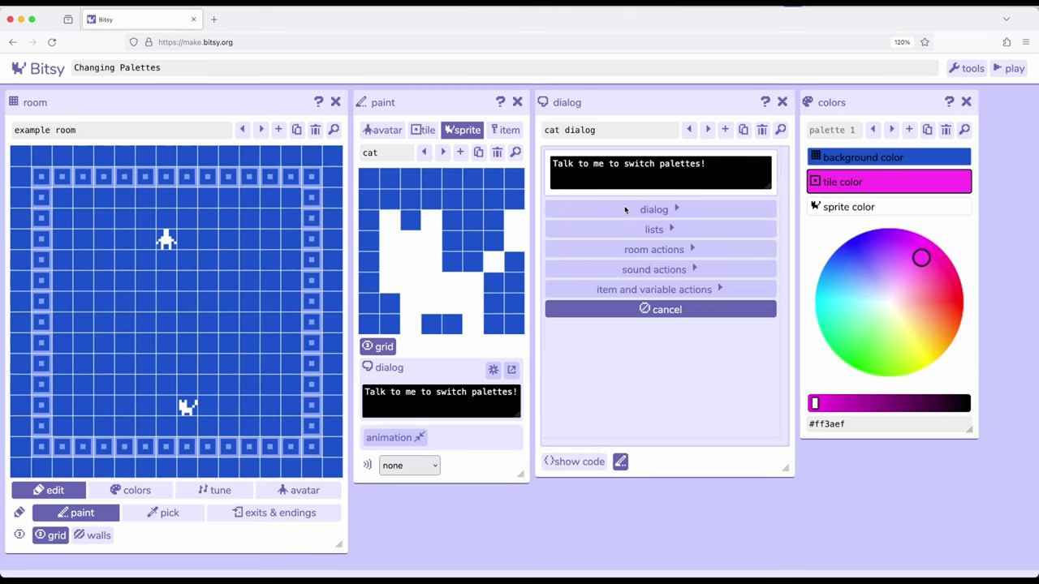
pyautogui.click(654, 250)
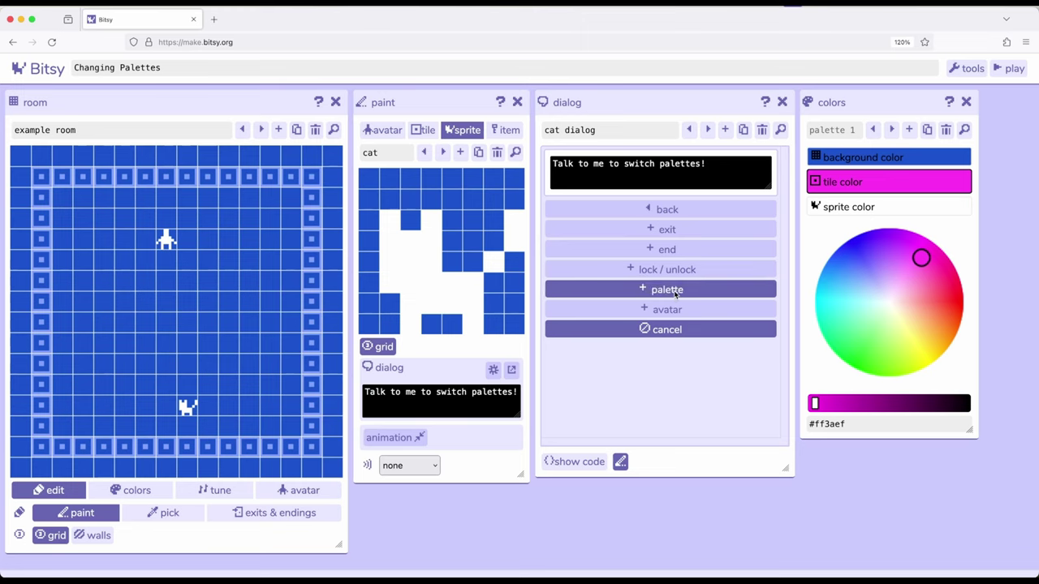
pyautogui.click(673, 293)
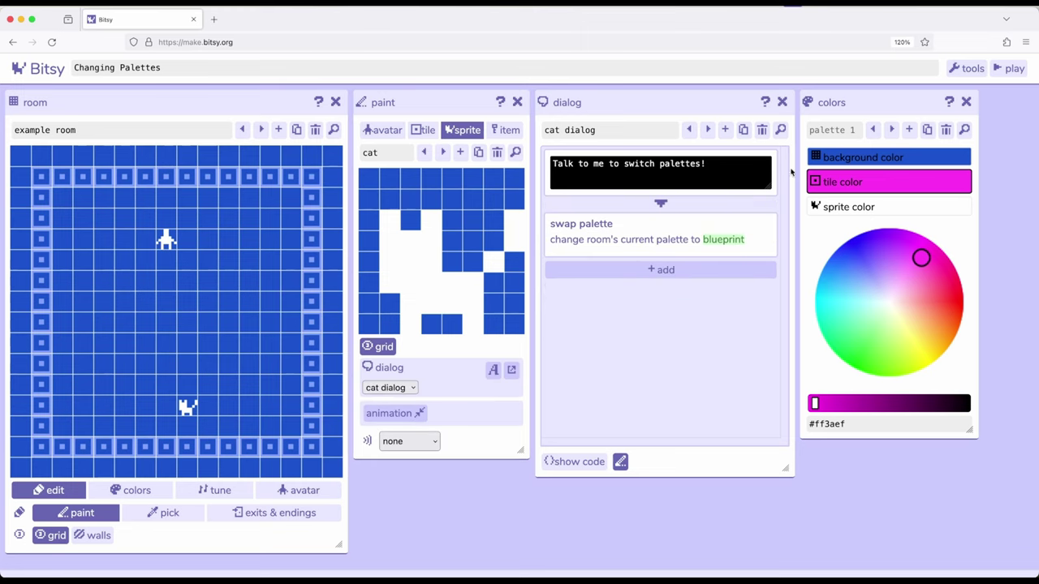
pyautogui.click(873, 129)
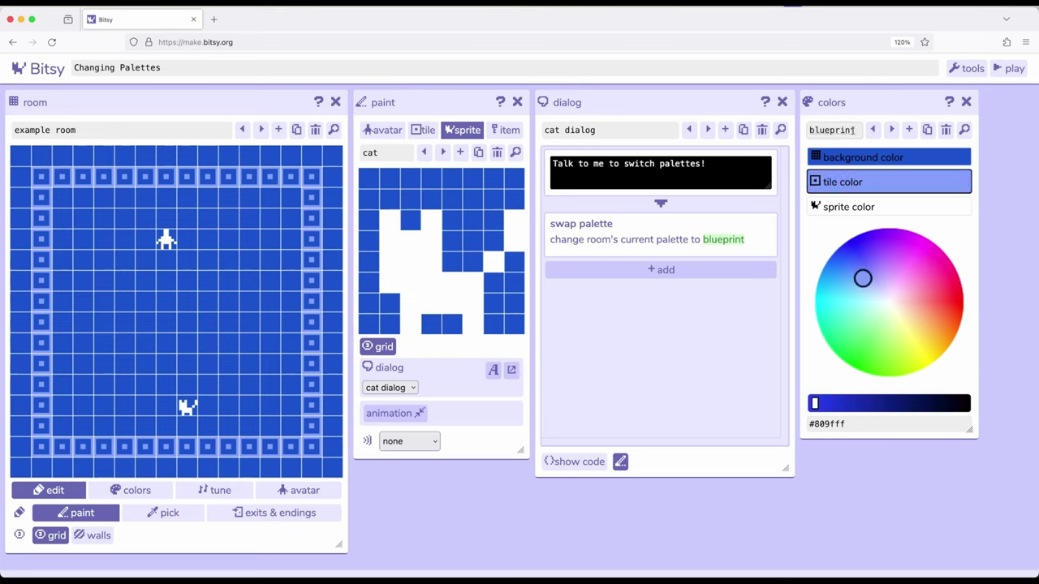
pyautogui.click(890, 130)
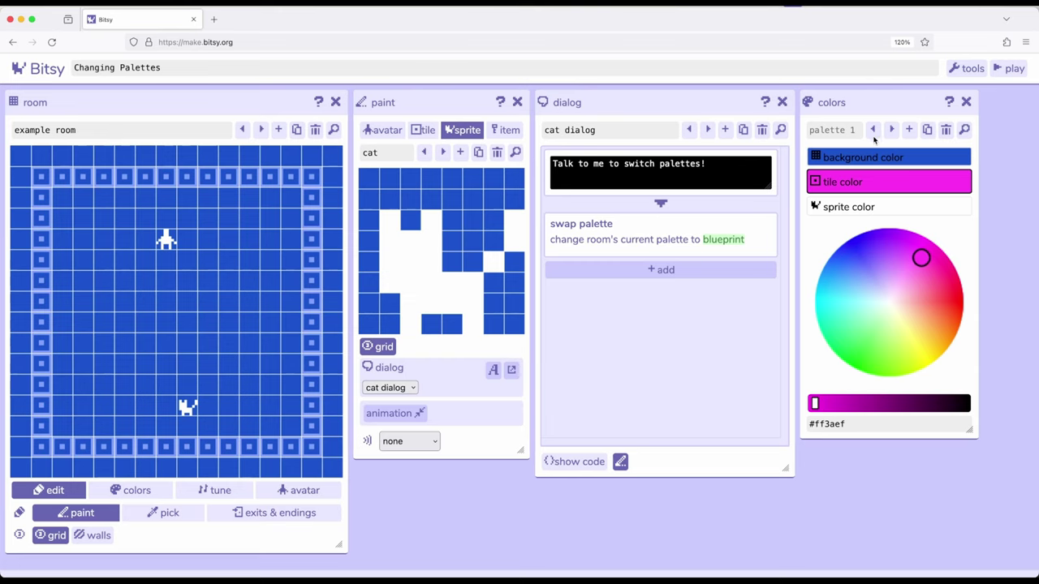
# Step: Set the cat's swap palette action to palette 1 and start the game
pyautogui.click(731, 241)
pyautogui.click(740, 266)
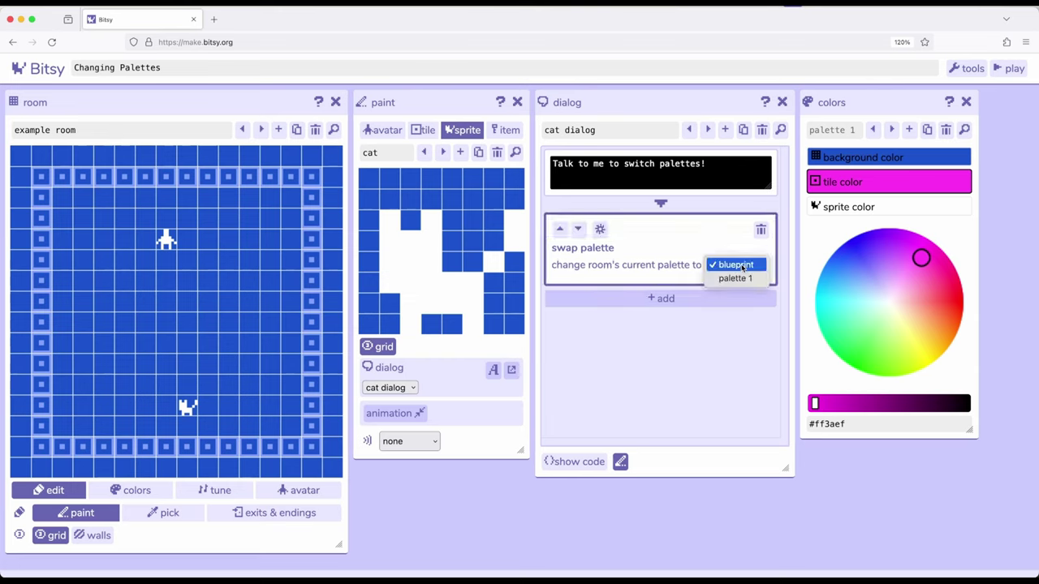
pyautogui.click(752, 282)
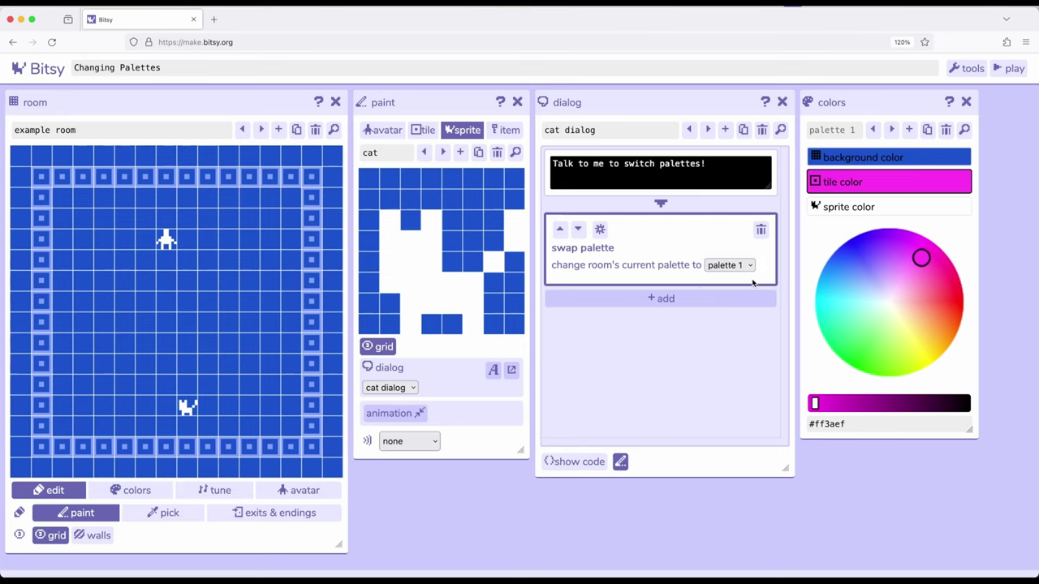
pyautogui.click(1008, 68)
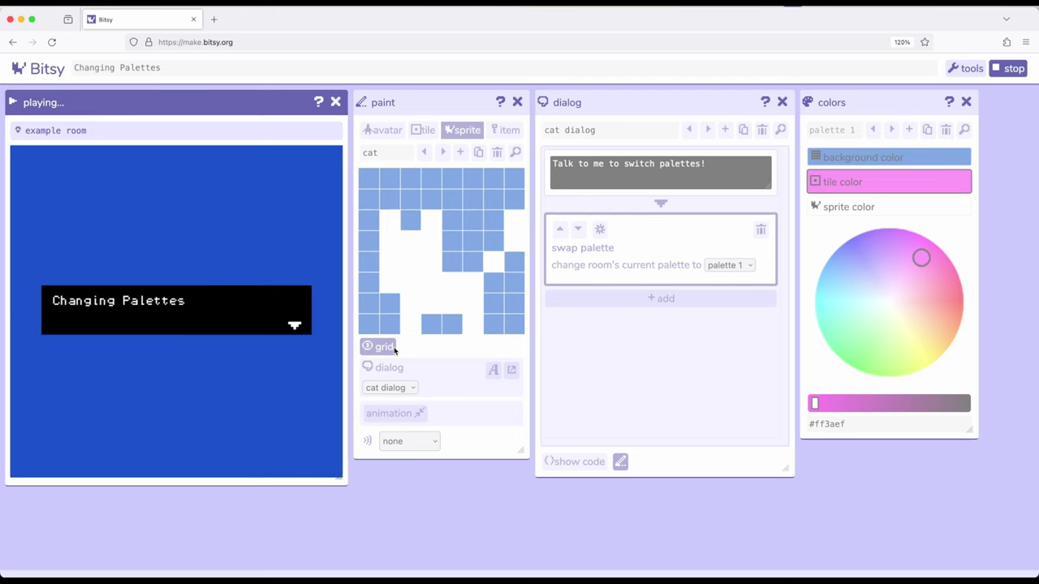
# Step: Walk the avatar into the cat so the walls turn magenta, then stop the playtest
pyautogui.press('Right')
pyautogui.press('Right')
pyautogui.press('Right')
pyautogui.press('Right')
pyautogui.press('Down')
pyautogui.press('Down')
pyautogui.press('Down')
pyautogui.press('Down')
pyautogui.press('Down')
pyautogui.press('Down')
pyautogui.press('Down')
pyautogui.press('Down')
pyautogui.press('Left')
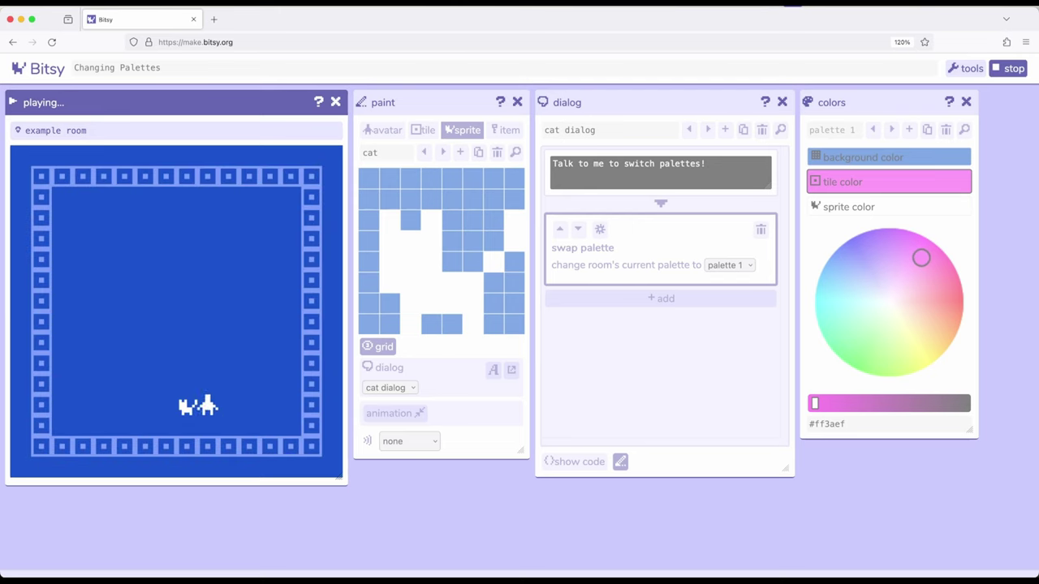
pyautogui.press('Left')
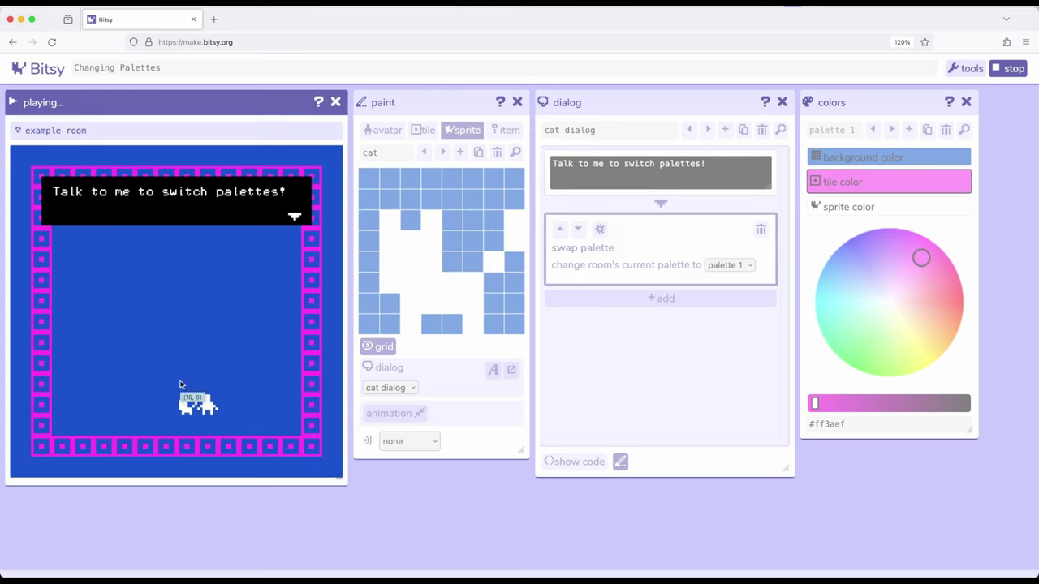
pyautogui.press('Up')
pyautogui.press('Up')
pyautogui.press('Up')
pyautogui.press('Up')
pyautogui.press('Left')
pyautogui.press('Left')
pyautogui.press('Up')
pyautogui.press('Up')
pyautogui.press('Up')
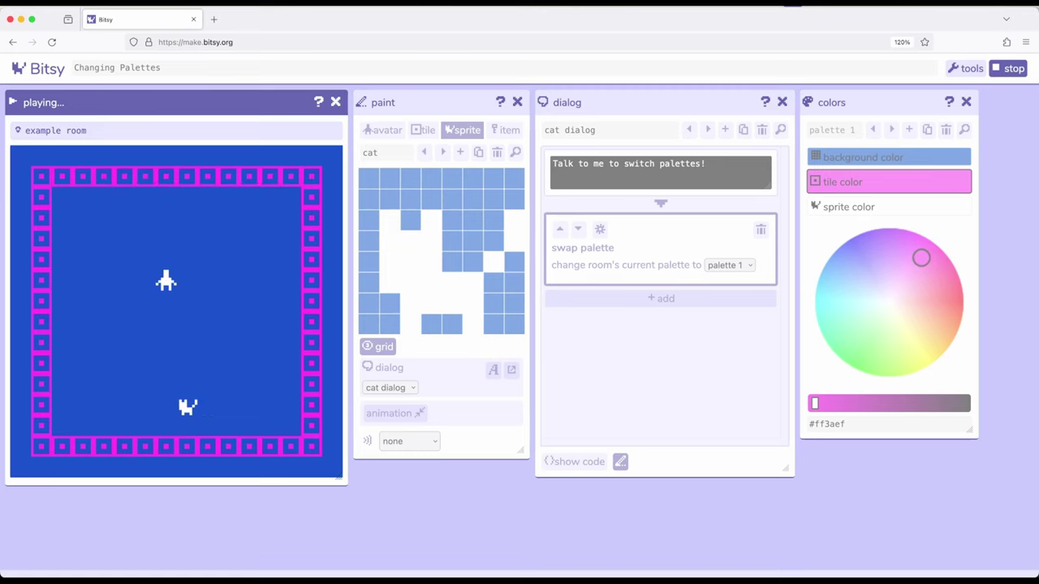
pyautogui.press('Up')
pyautogui.press('Down')
pyautogui.press('Down')
pyautogui.click(1006, 70)
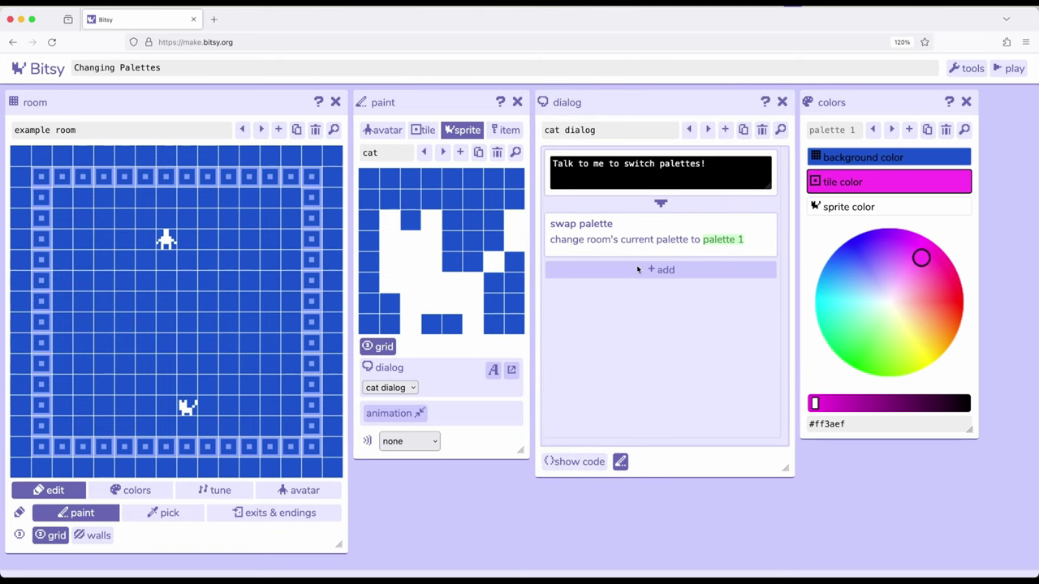
# Step: Place a tea cup in the room and give its dialog a swap to blueprint
pyautogui.click(506, 131)
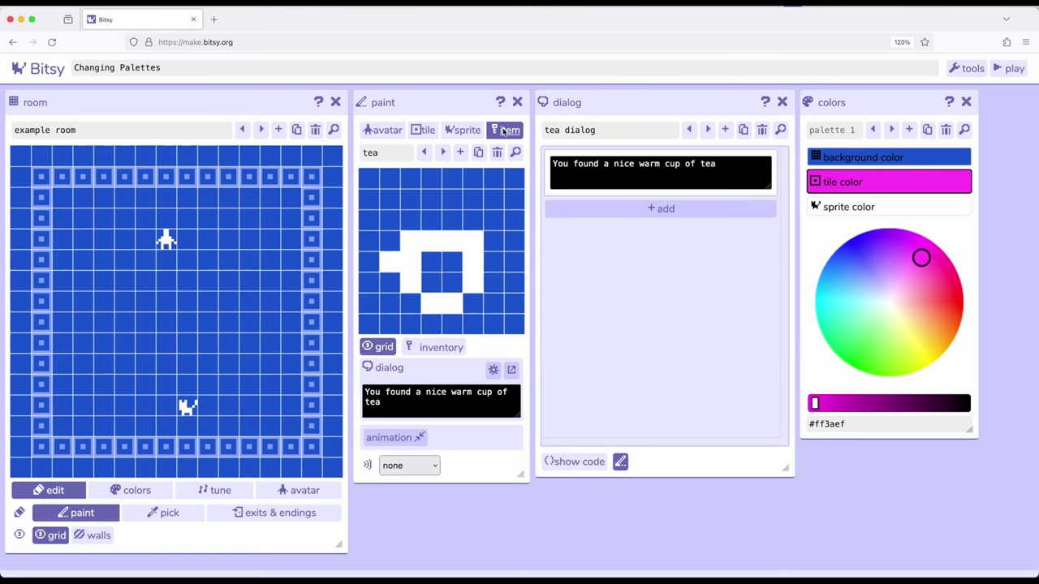
pyautogui.click(248, 262)
pyautogui.click(649, 210)
pyautogui.click(654, 252)
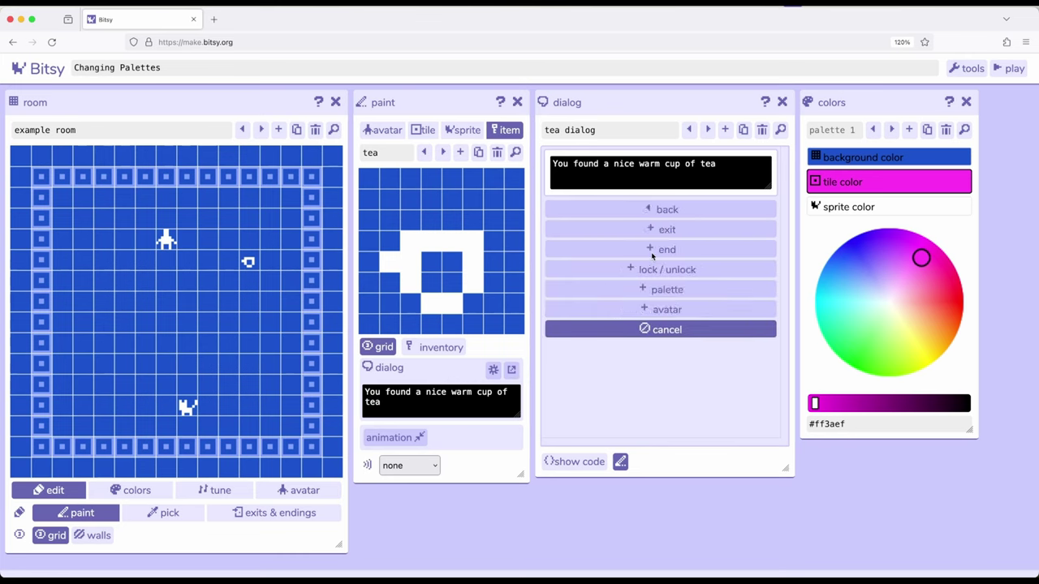
pyautogui.click(656, 291)
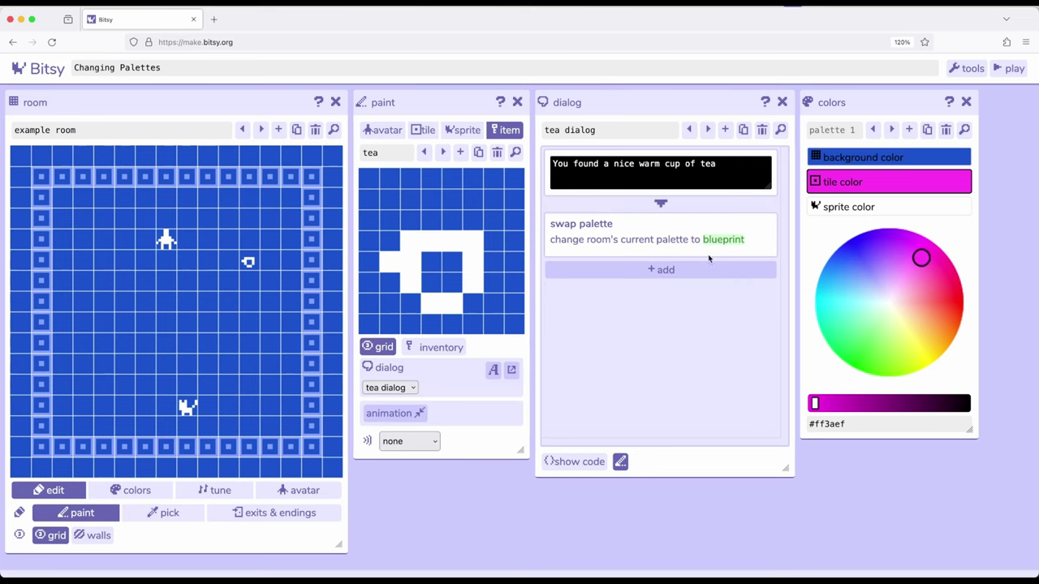
# Step: Playtest by talking to the cat and collecting the tea, then stop the game
pyautogui.click(1008, 68)
pyautogui.press('space')
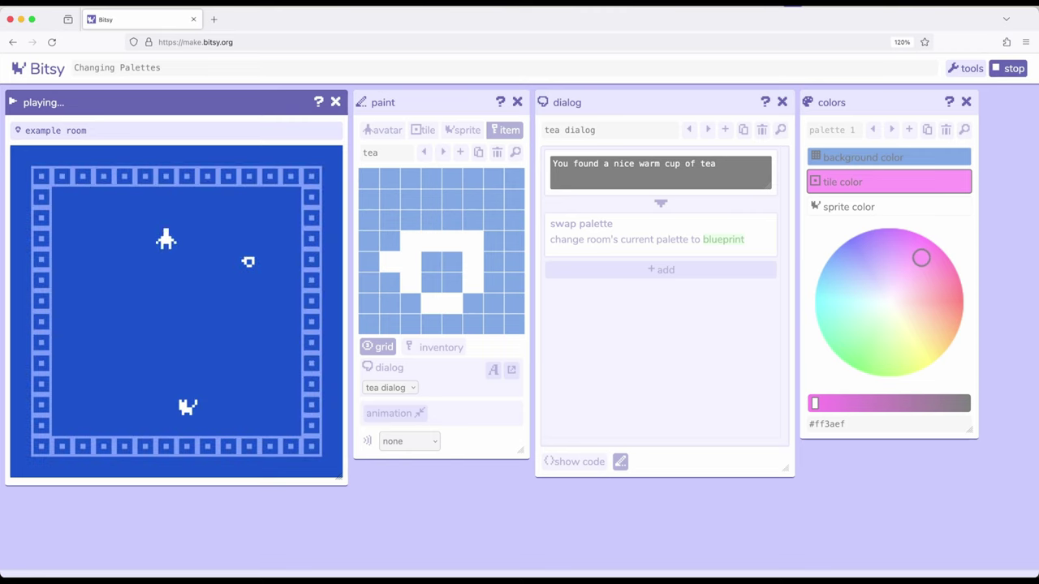
pyautogui.press('Right')
pyautogui.press('Down')
pyautogui.press('Down')
pyautogui.press('Down')
pyautogui.press('Down')
pyautogui.press('Down')
pyautogui.press('Down')
pyautogui.press('Down')
pyautogui.press('Down')
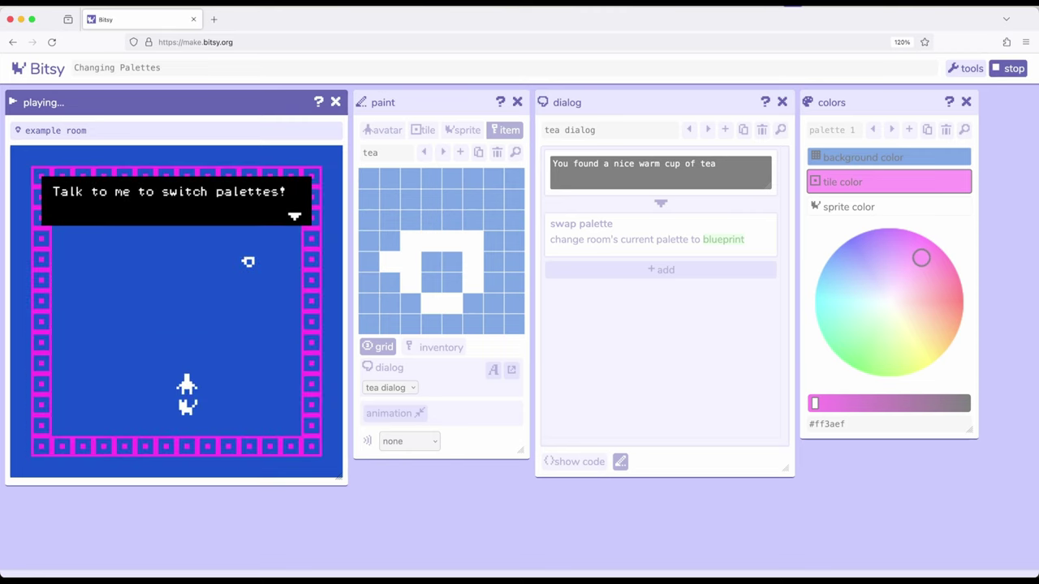
pyautogui.press('space')
pyautogui.press('Up')
pyautogui.press('Up')
pyautogui.press('Up')
pyautogui.press('Right')
pyautogui.press('Right')
pyautogui.press('Up')
pyautogui.press('Up')
pyautogui.press('Up')
pyautogui.press('Right')
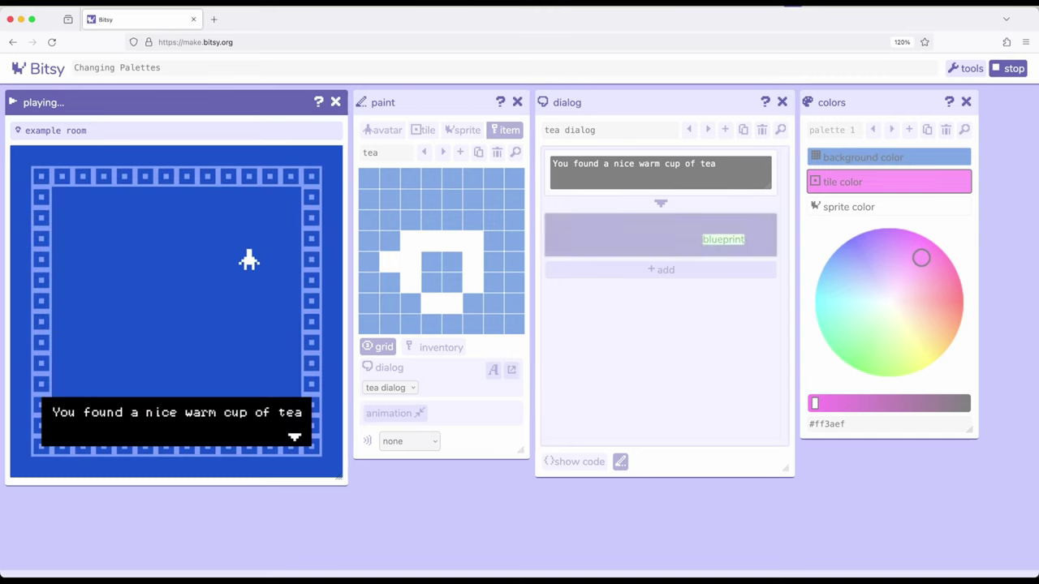
pyautogui.press('space')
pyautogui.press('Left')
pyautogui.press('Left')
pyautogui.press('Left')
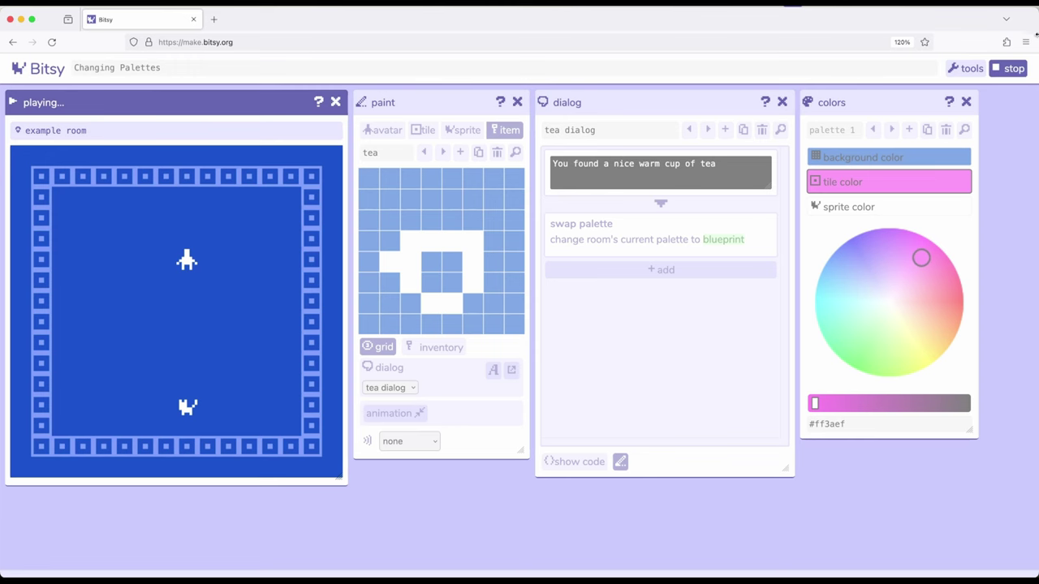
pyautogui.click(1009, 69)
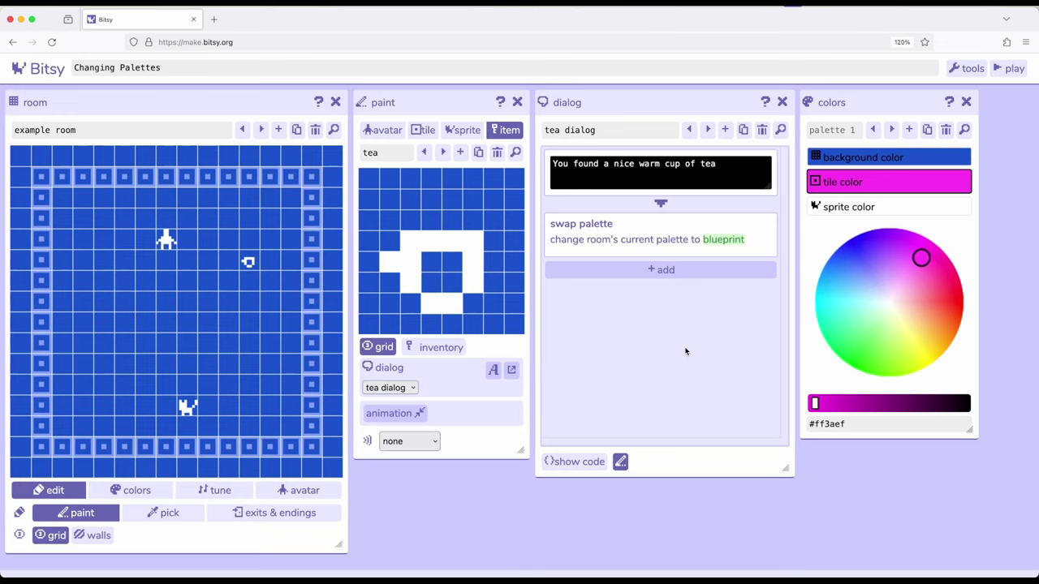
pyautogui.click(654, 270)
pyautogui.click(659, 313)
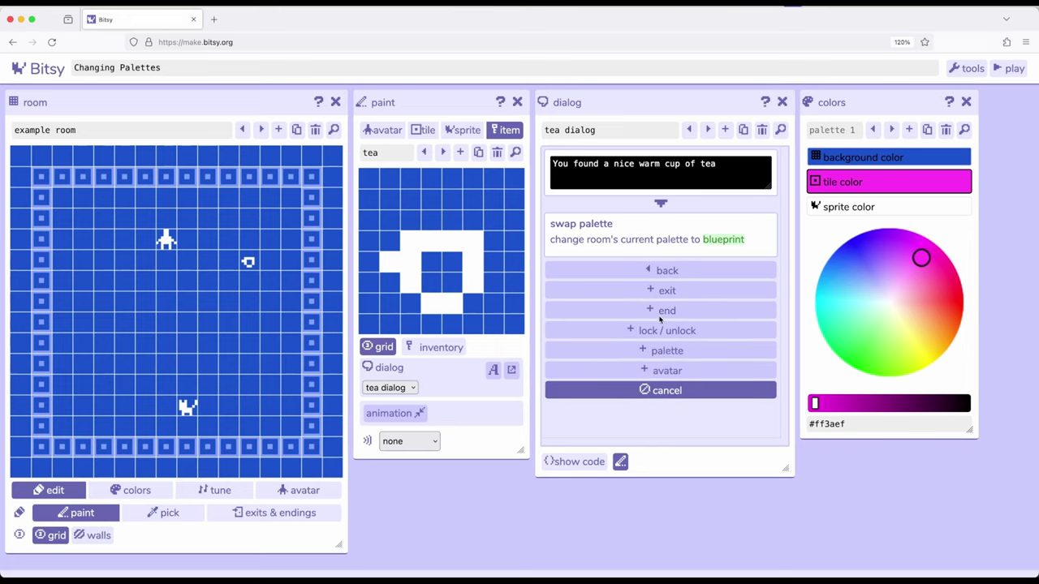
pyautogui.click(667, 351)
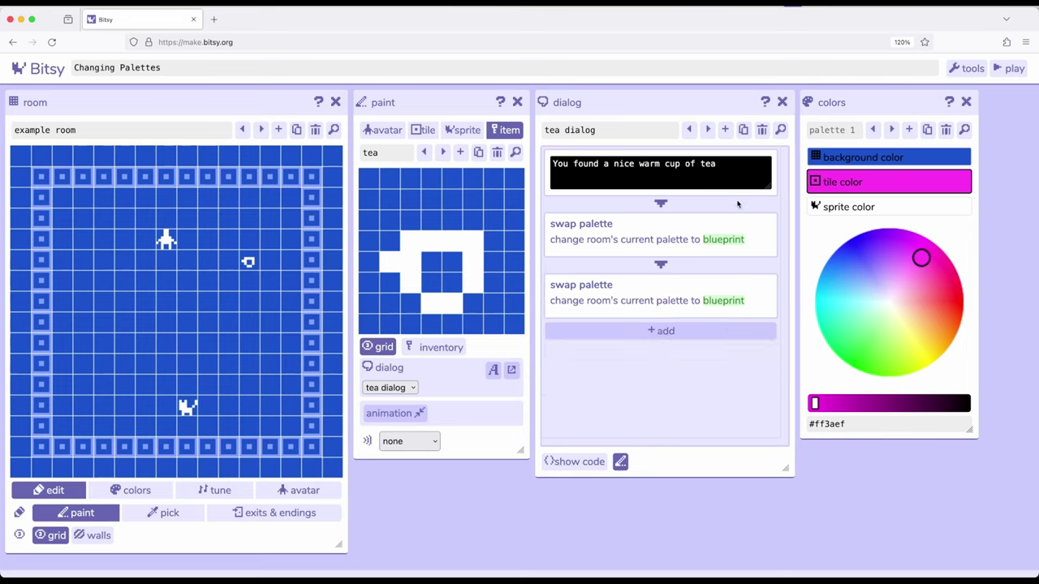
pyautogui.click(718, 298)
pyautogui.click(731, 325)
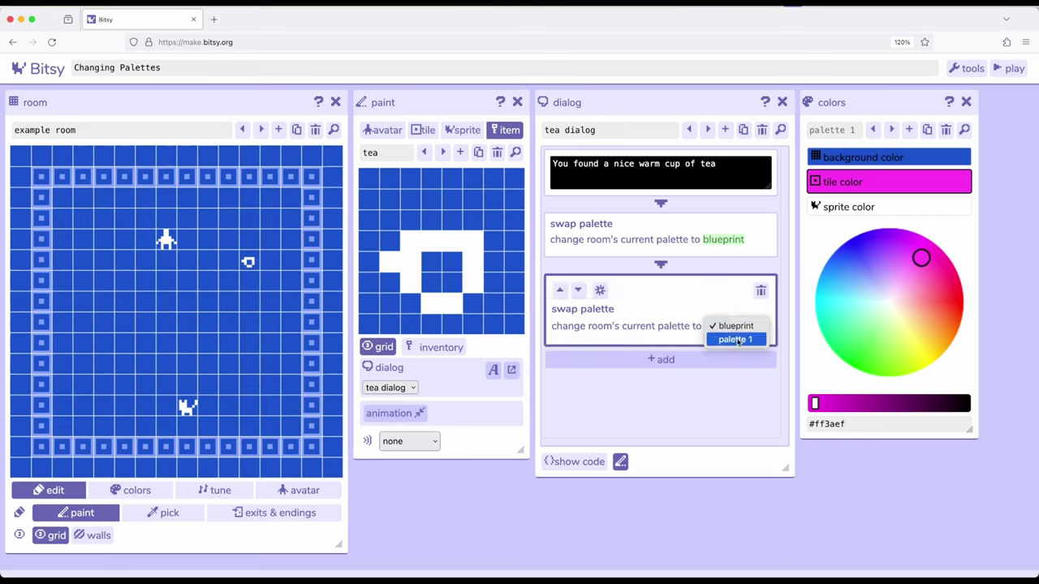
pyautogui.click(722, 396)
pyautogui.click(760, 289)
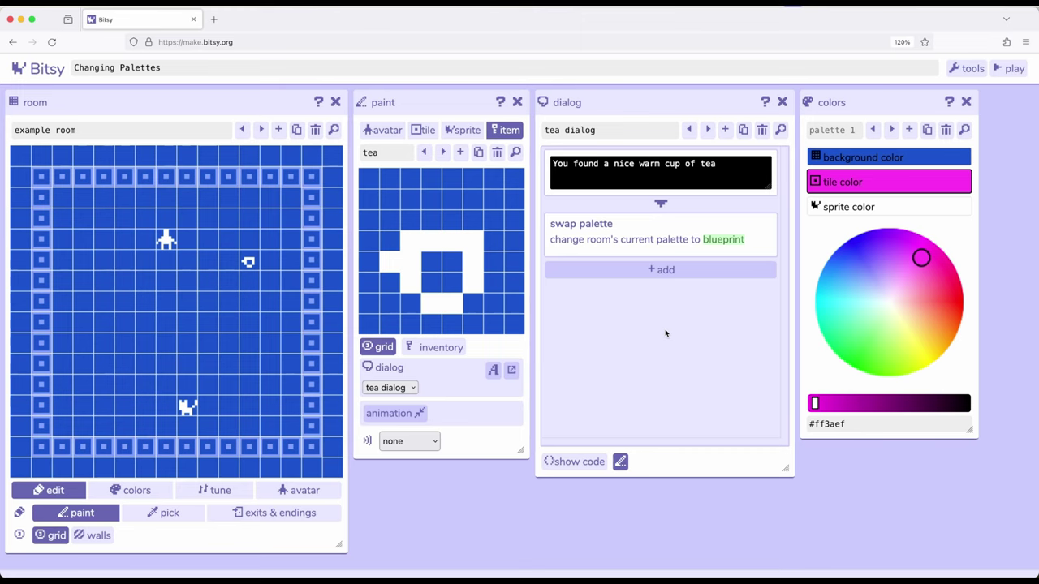
# Step: Duplicate palette 1 as palette 2 and recolour its background green
pyautogui.click(927, 130)
pyautogui.click(860, 159)
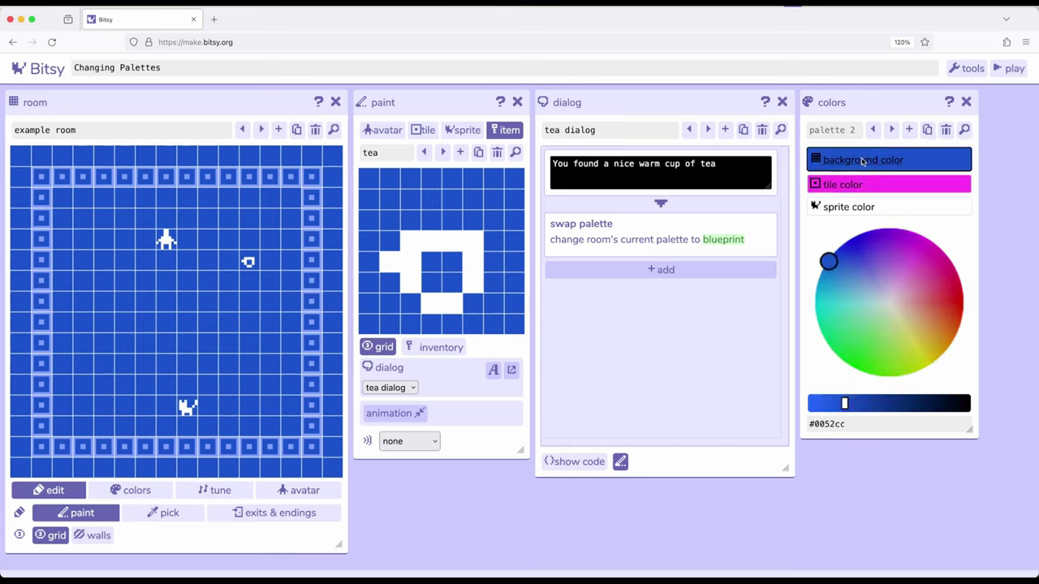
pyautogui.moveTo(827, 261); pyautogui.dragTo(858, 330)
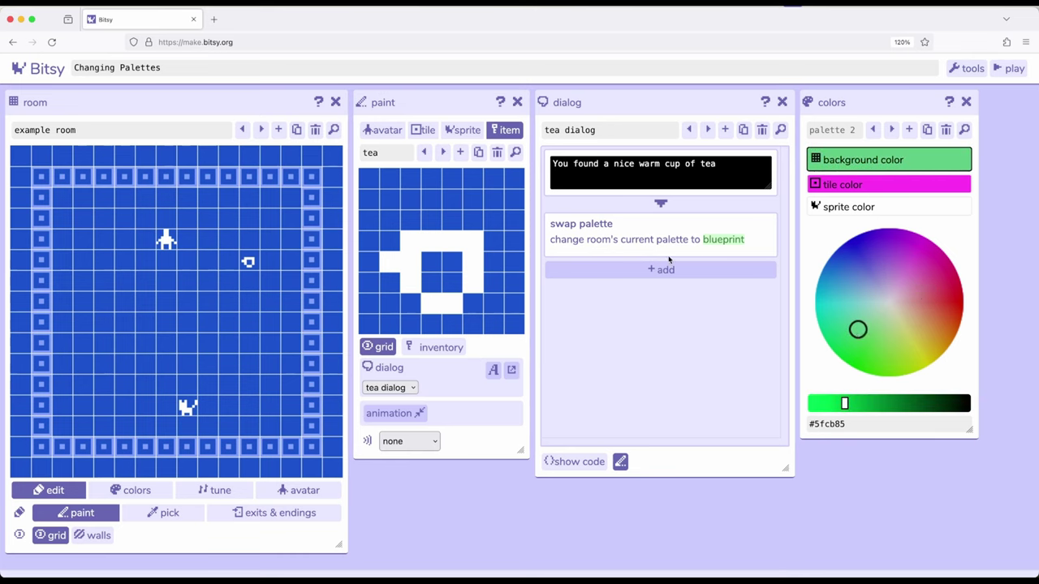
# Step: Point the tea dialog's existing swap palette action at palette 1
pyautogui.click(649, 235)
pyautogui.click(745, 267)
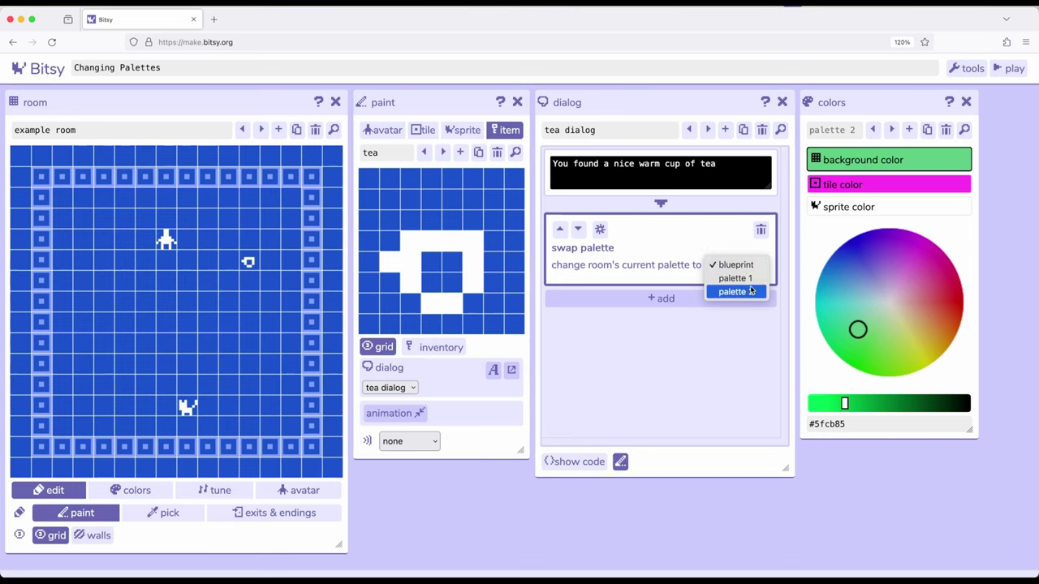
pyautogui.click(746, 278)
# Step: Add a second swap palette action to the tea dialog targeting palette 2
pyautogui.click(679, 298)
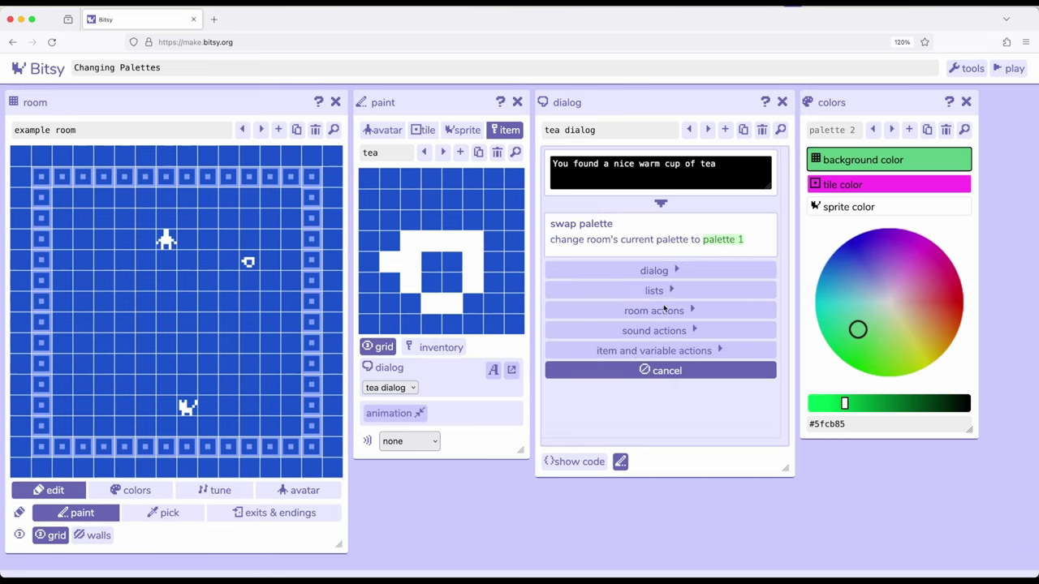
pyautogui.click(654, 312)
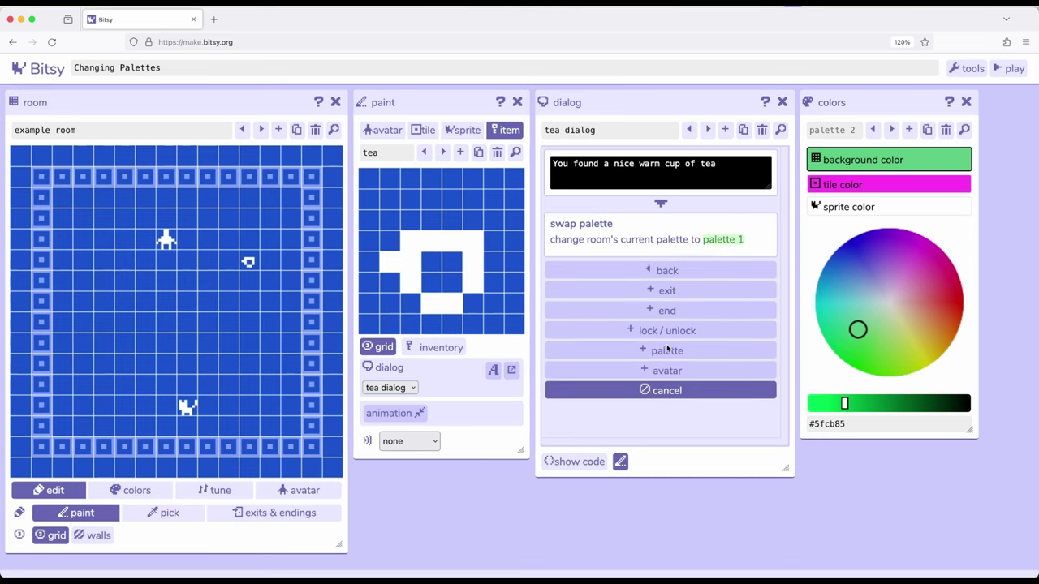
pyautogui.click(666, 348)
pyautogui.click(736, 299)
pyautogui.click(729, 327)
pyautogui.click(734, 353)
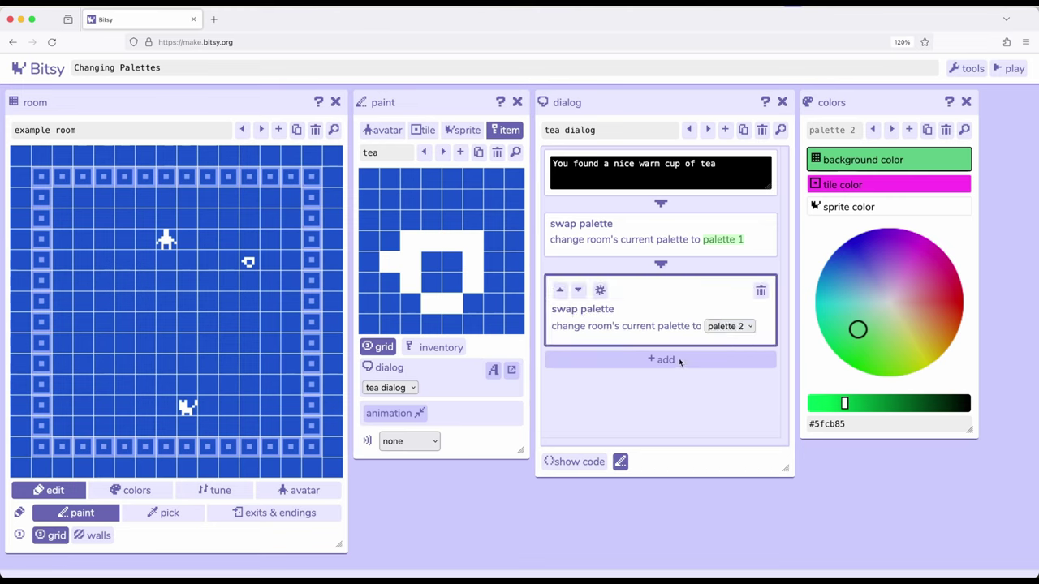
# Step: Add a third swap palette action returning the room to blueprint
pyautogui.click(679, 360)
pyautogui.click(659, 373)
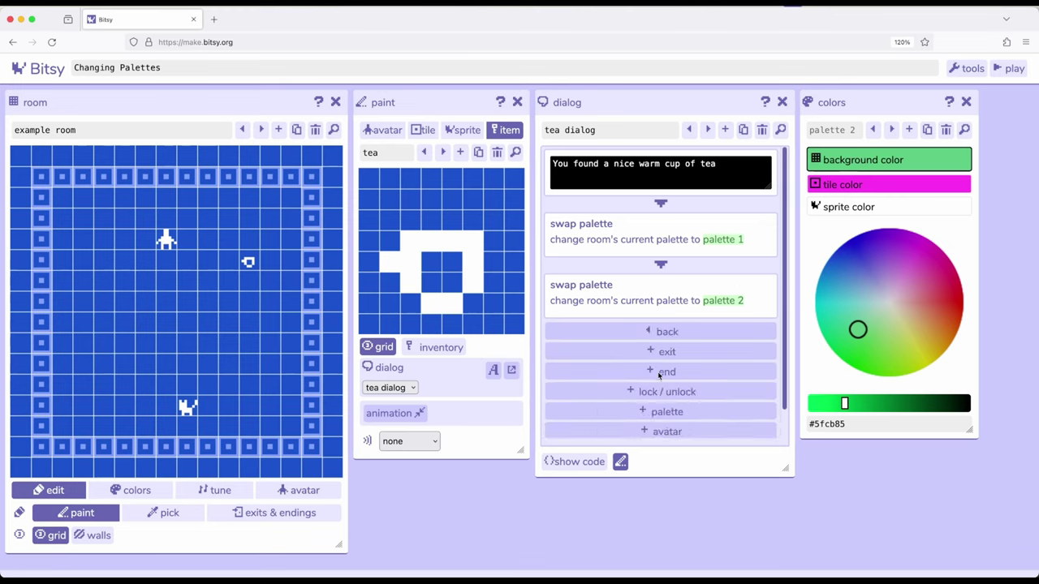
pyautogui.click(669, 411)
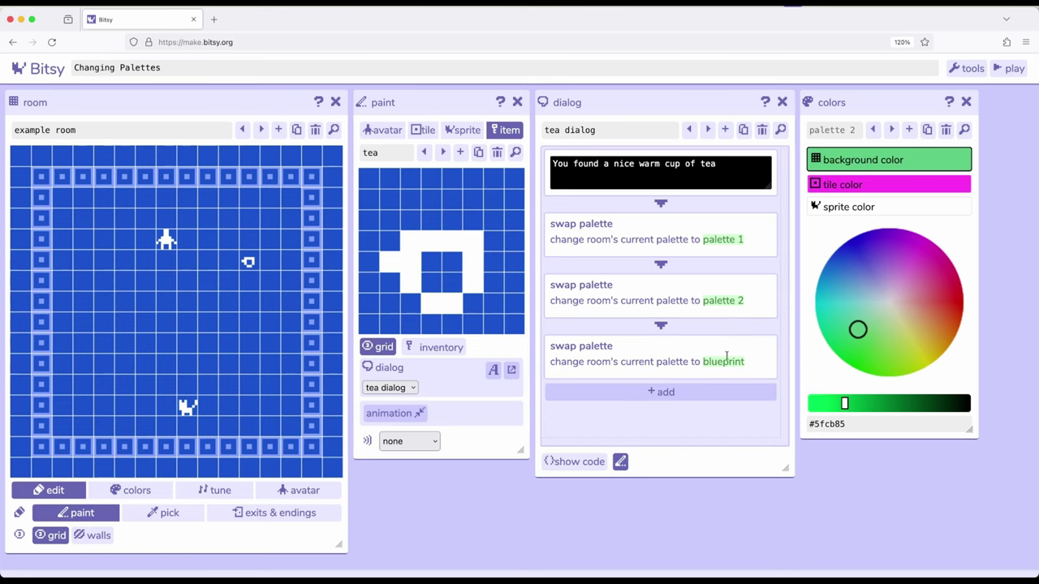
pyautogui.click(1008, 69)
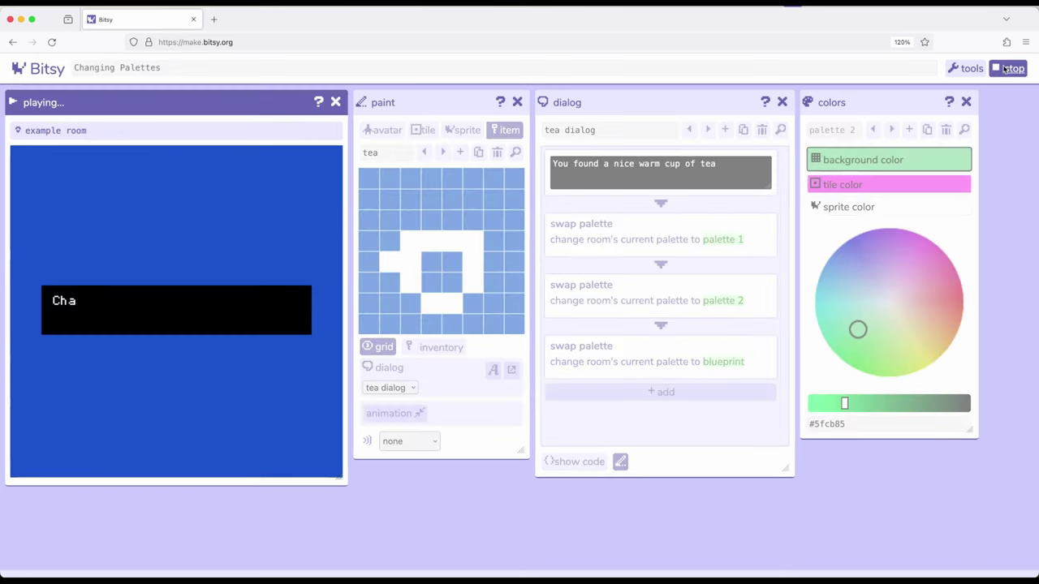
pyautogui.press('Right')
pyautogui.press('Right')
pyautogui.press('Right')
pyautogui.press('Right')
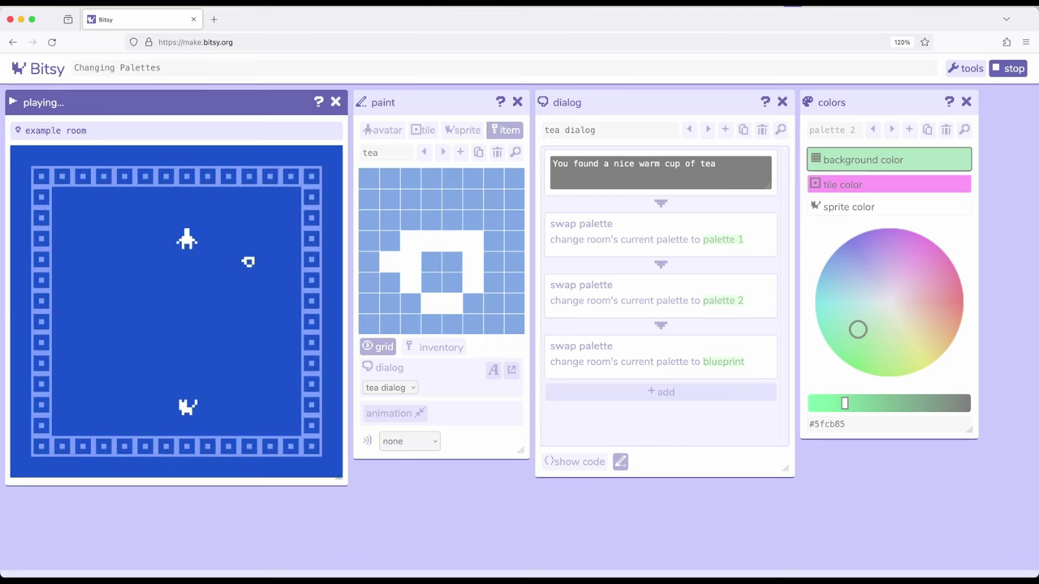
pyautogui.press('Down')
pyautogui.press('Right')
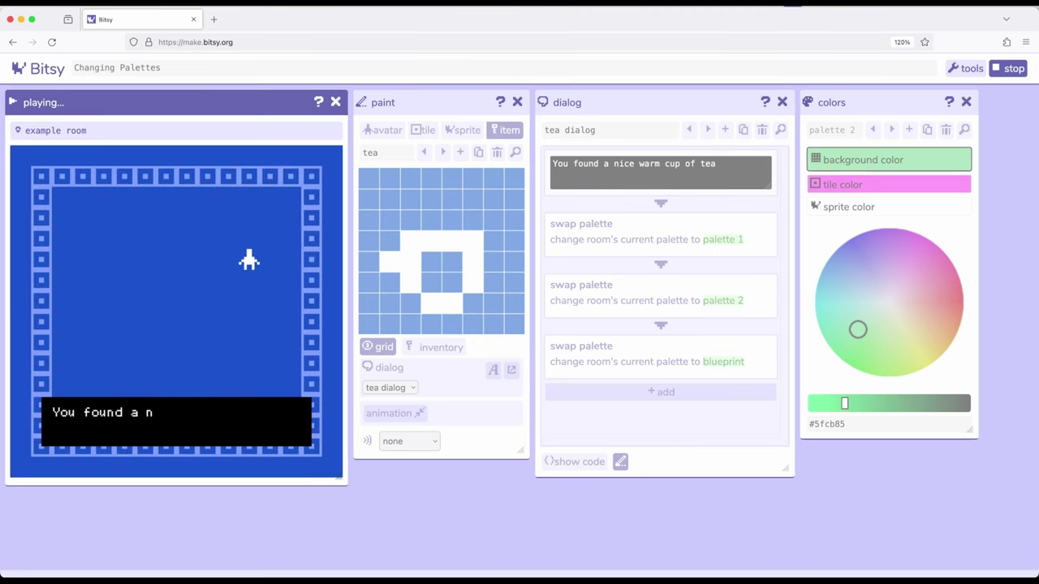
pyautogui.press('space')
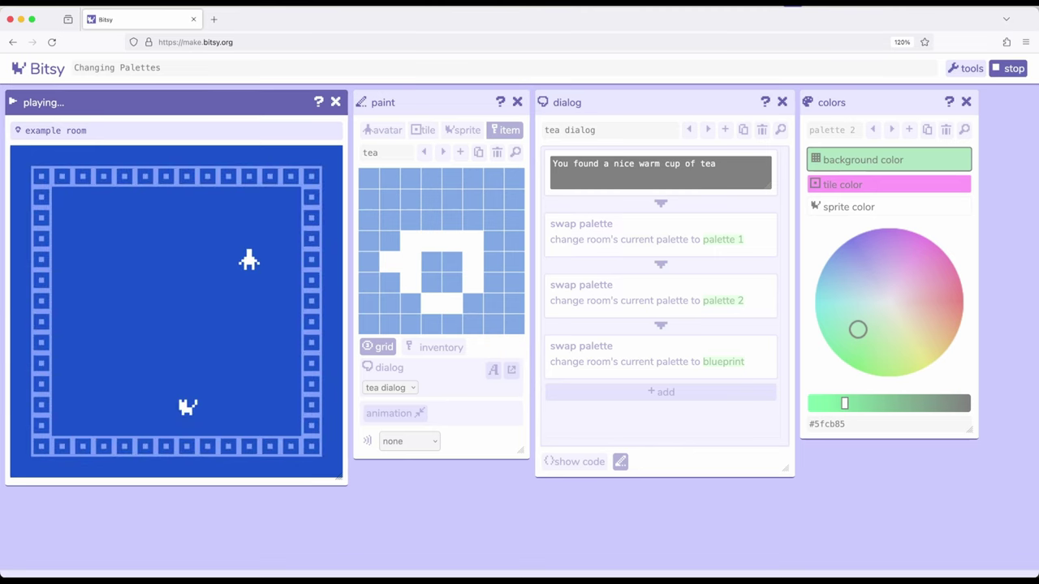
pyautogui.press('Left')
pyautogui.press('Left')
pyautogui.press('Left')
pyautogui.press('Up')
pyautogui.press('Left')
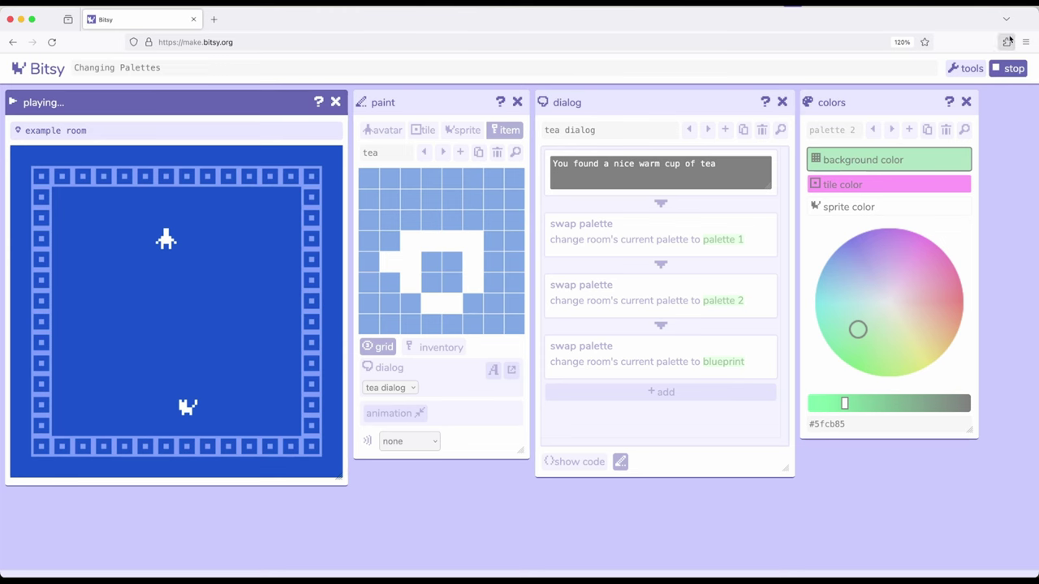
pyautogui.click(1006, 70)
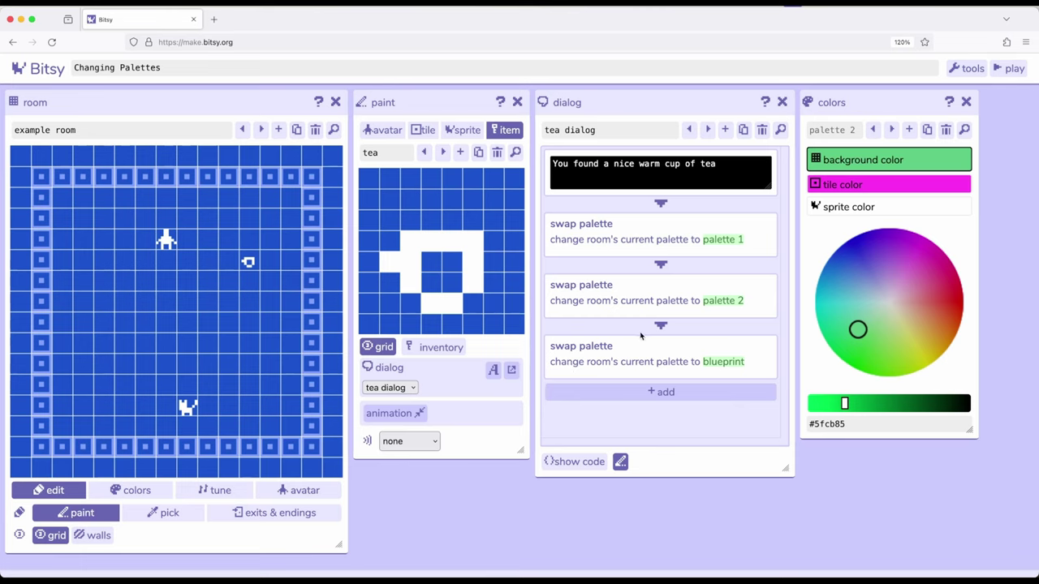
# Step: Show the room action choices below the tea dialog's three swap palette actions
pyautogui.click(681, 392)
pyautogui.scroll(-1, 649, 342)
pyautogui.click(656, 367)
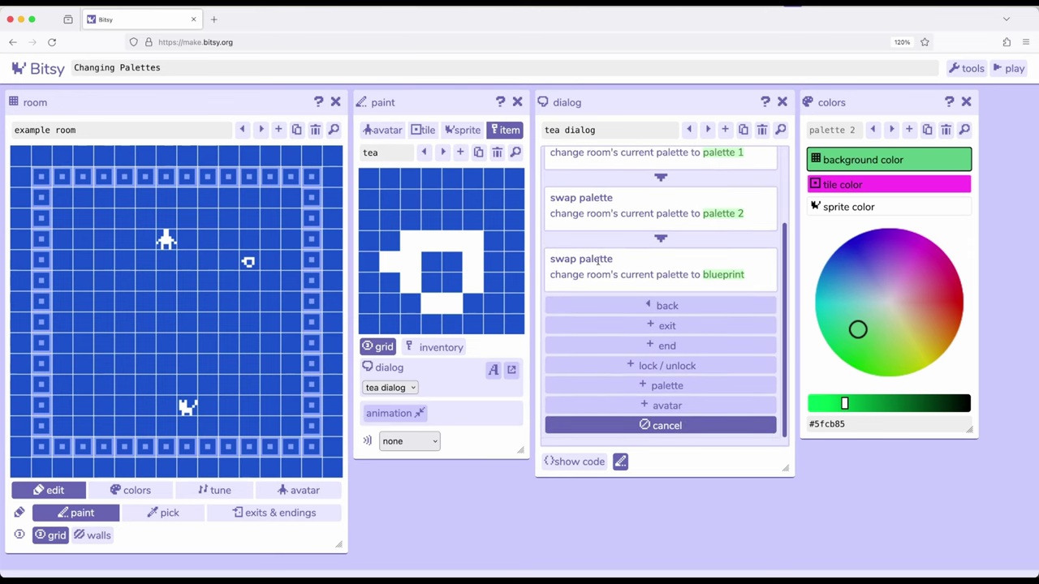